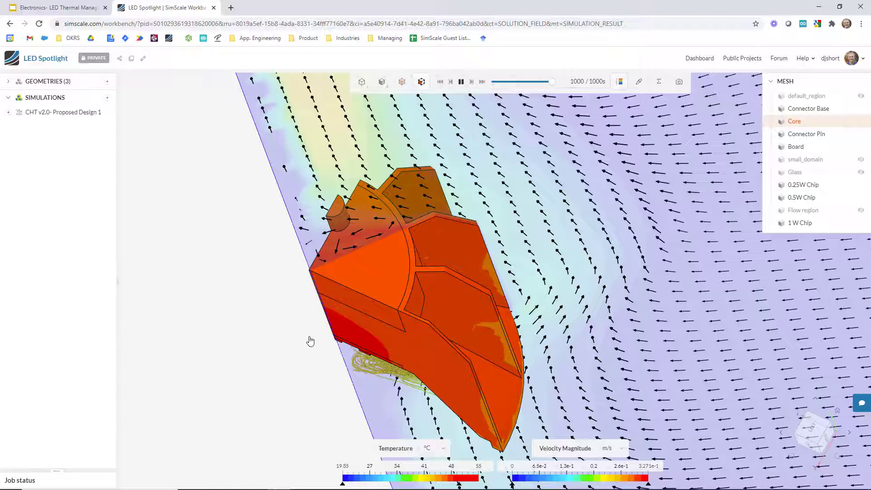
Examine the temperature contours, airflow vectors and streamlines around the LED spotlight core and inside its small air cavity
drag(326, 334, 292, 334)
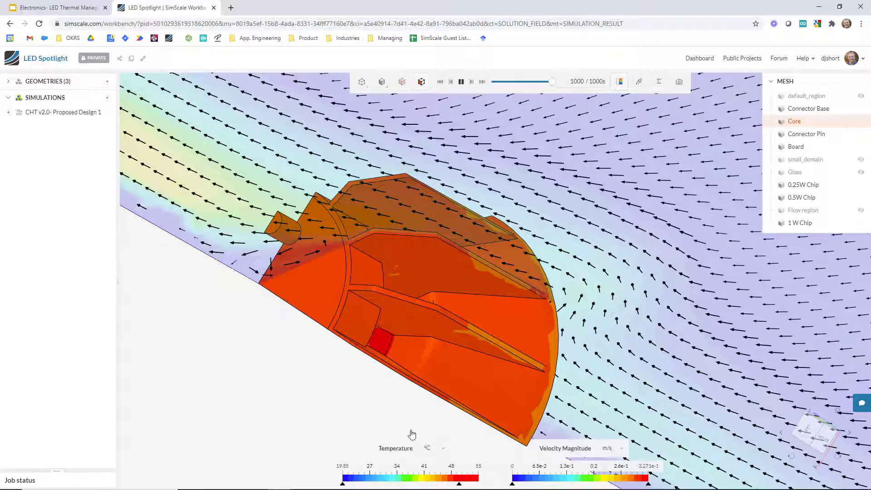
drag(332, 400, 534, 301)
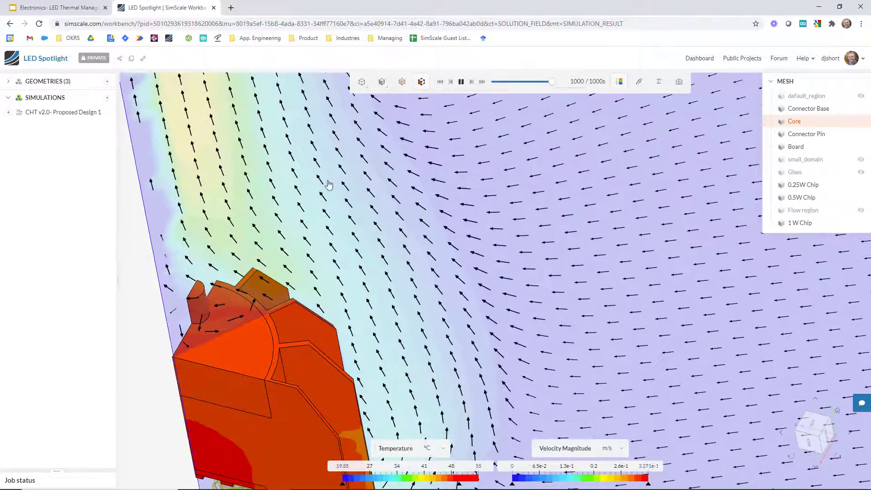
right_drag(300, 293, 430, 189)
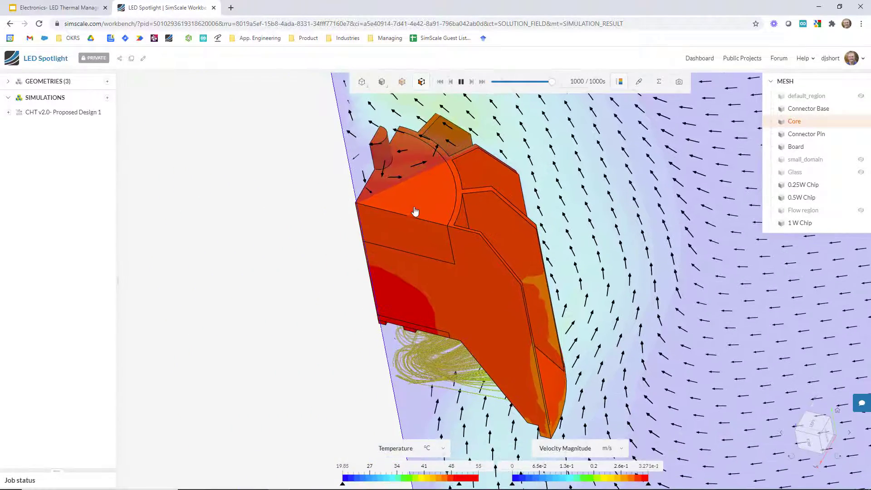
drag(339, 382, 394, 269)
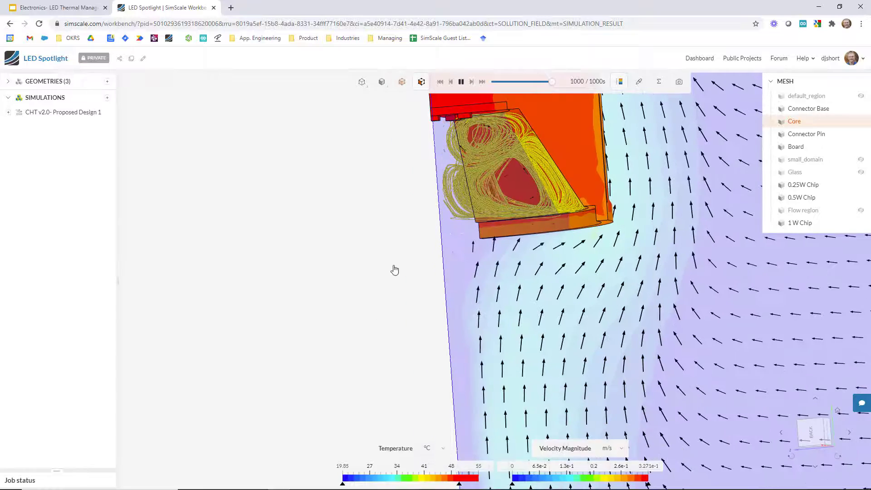
right_drag(396, 243, 390, 275)
scroll(452, 277, up, 6)
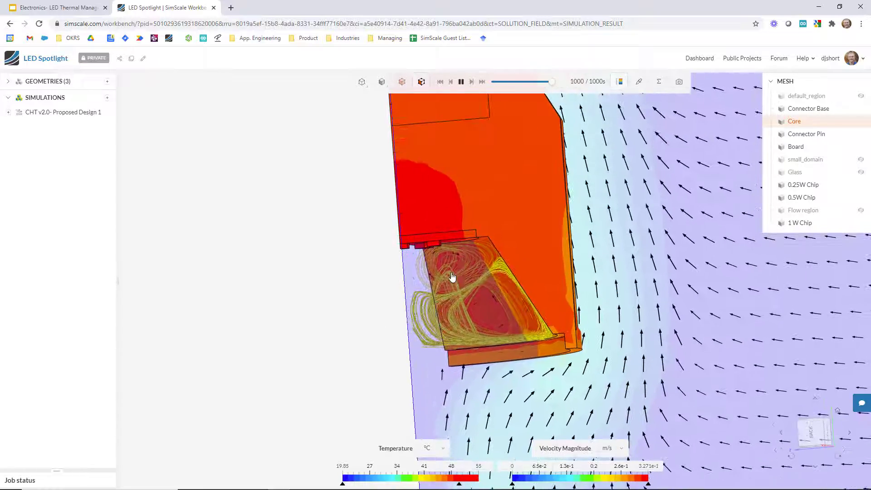
scroll(453, 277, up, 2)
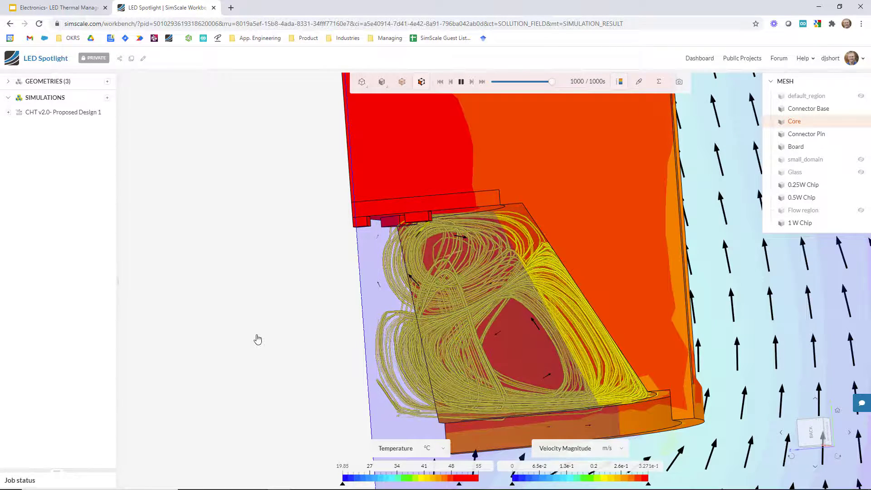
drag(257, 339, 364, 212)
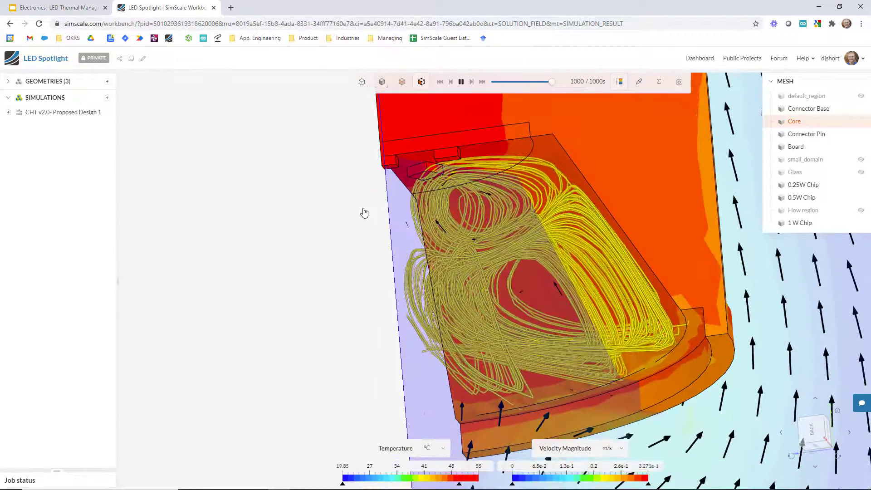
Probe the temperature where one of the chips meets the board
right_drag(365, 213, 365, 273)
scroll(444, 220, up, 2)
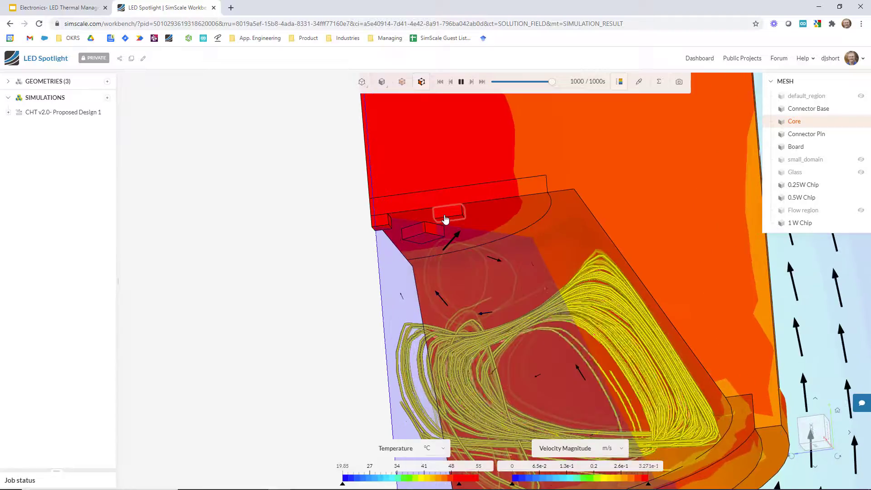
scroll(444, 220, up, 4)
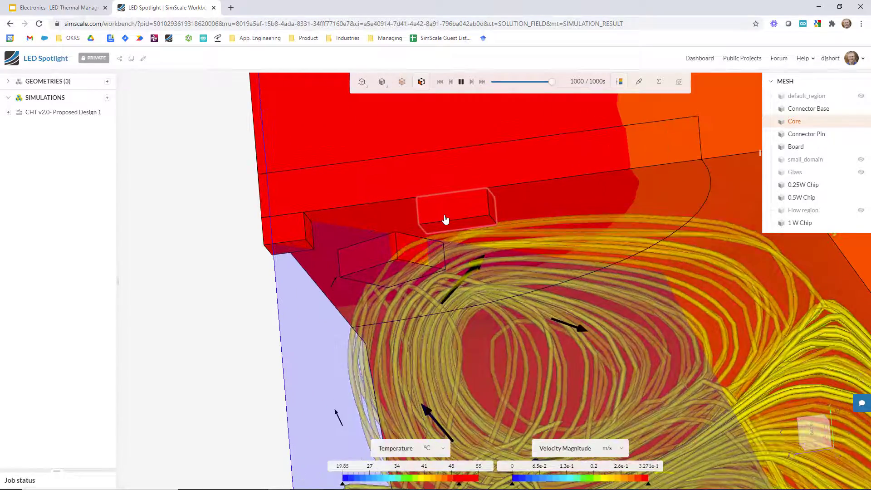
click(640, 82)
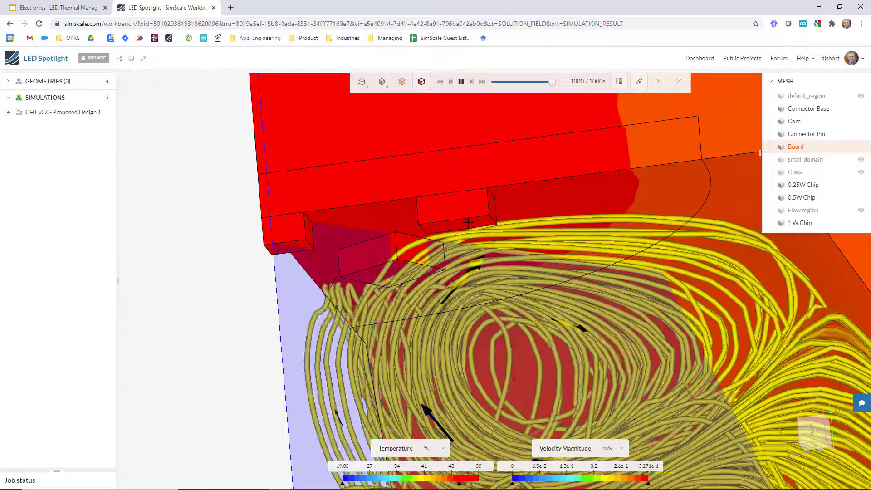
click(468, 223)
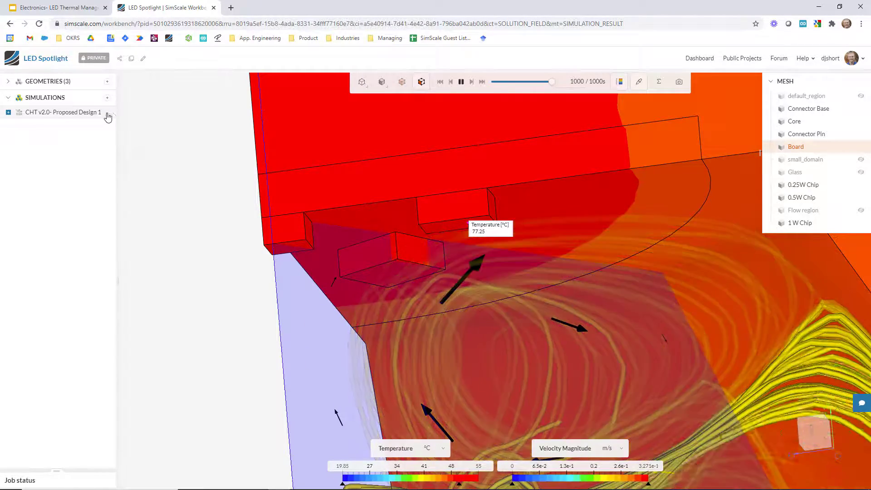
Duplicate the CHT v2.0- Proposed Design 1 simulation and rename the copy CHT v2.0- Proposed Design 2
click(107, 113)
click(129, 115)
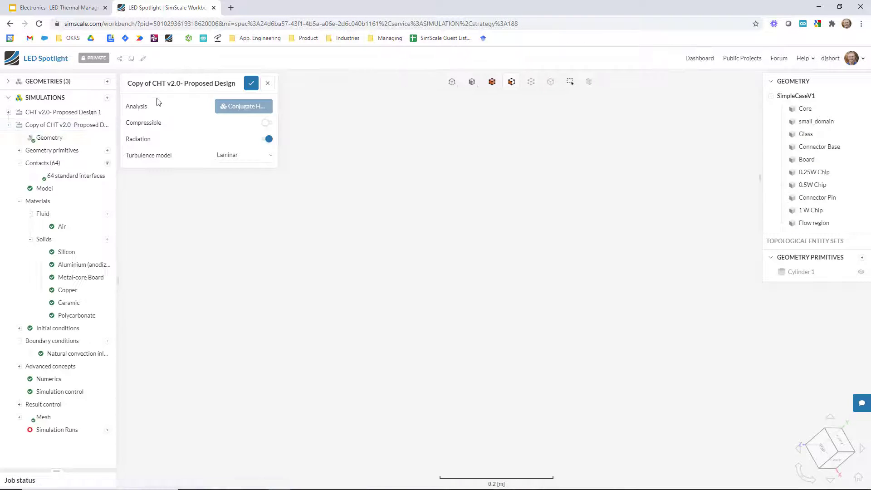
click(153, 83)
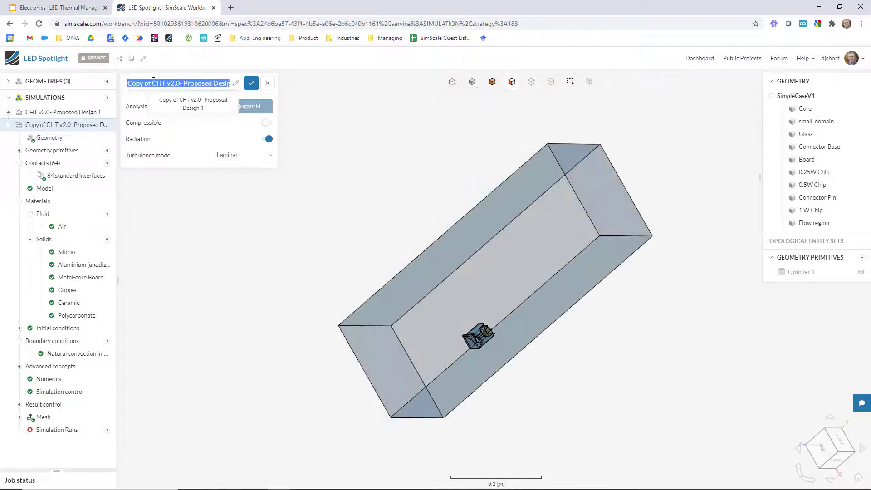
click(153, 82)
key(BackSpace)
key(BackSpace)
key(BackSpace)
key(BackSpace)
key(BackSpace)
key(BackSpace)
key(BackSpace)
key(BackSpace)
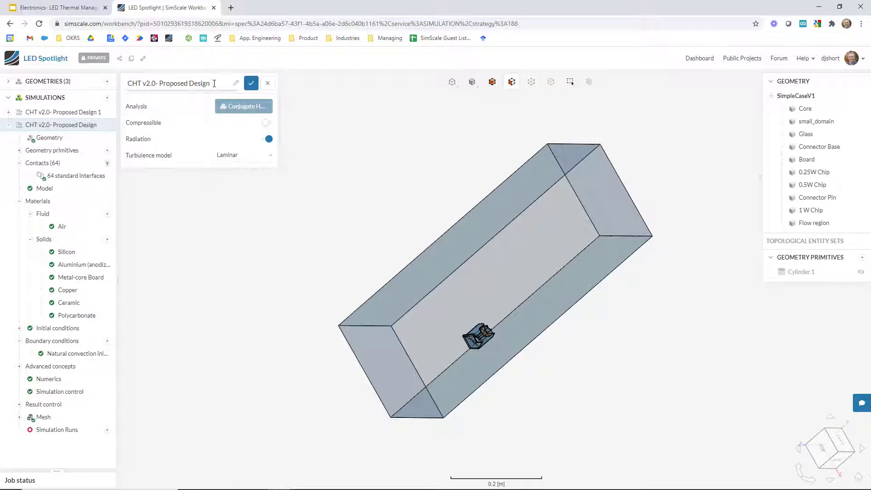
text(2)
click(252, 86)
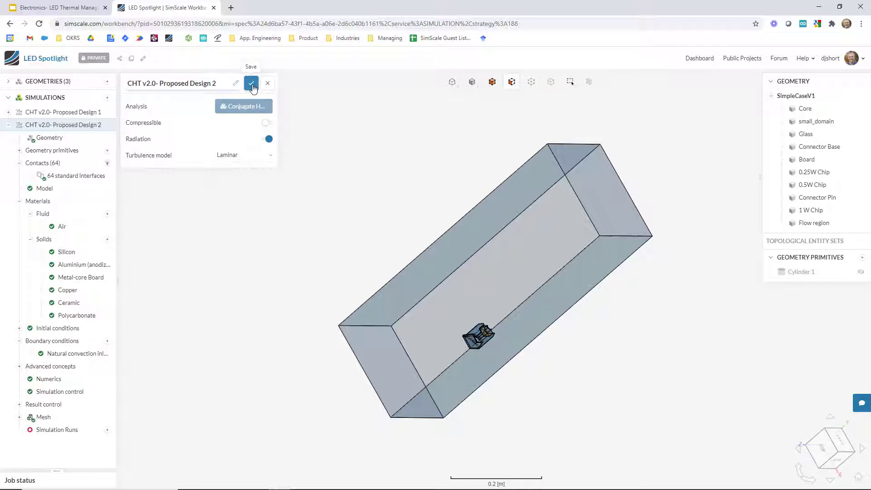
Switch the Proposed Design 2 simulation's geometry to SimpleCaseV2 and accept the change of simulation domain
click(63, 140)
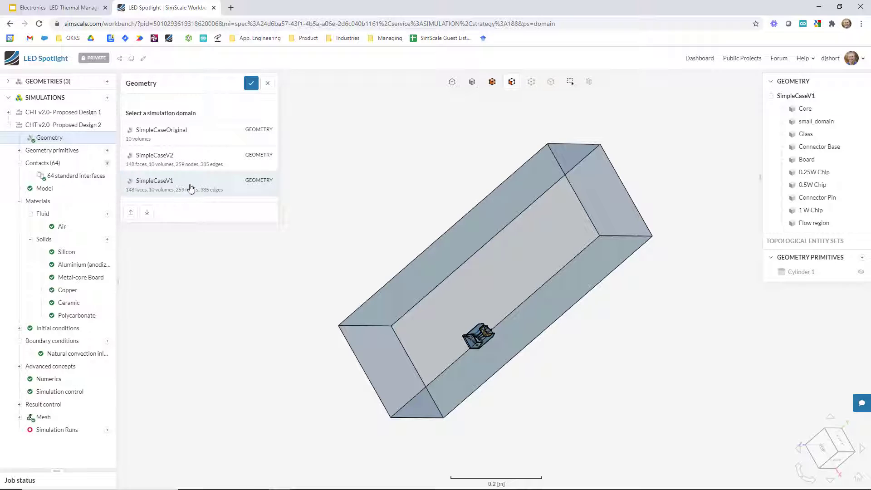
click(199, 161)
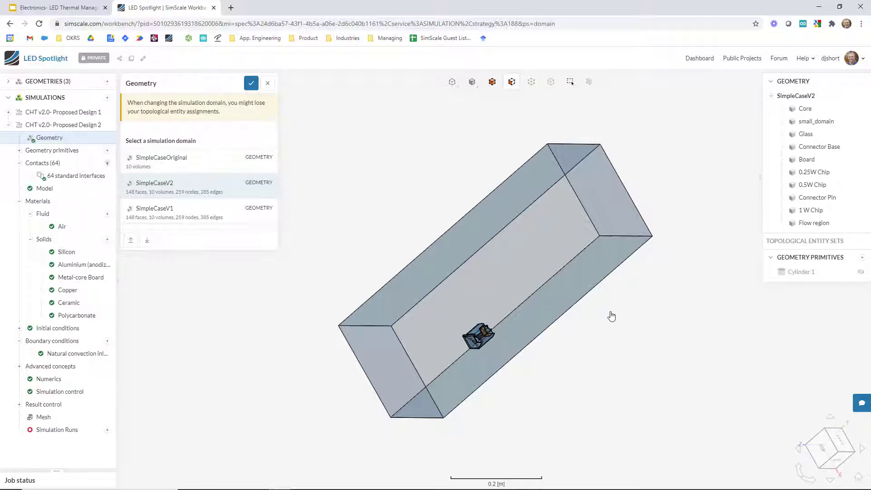
click(249, 87)
click(365, 91)
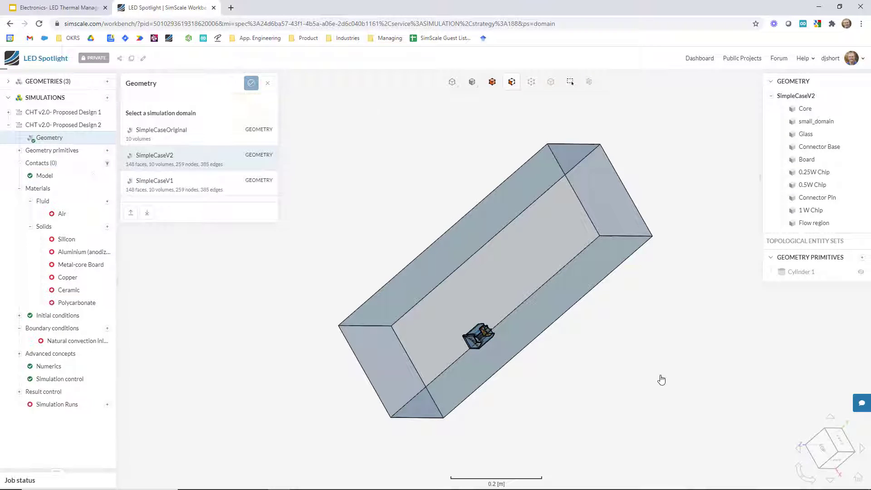
Examine the SimpleCaseV2 spotlight geometry and its surrounding flow domain from several angles
drag(662, 369, 567, 363)
scroll(476, 333, up, 10)
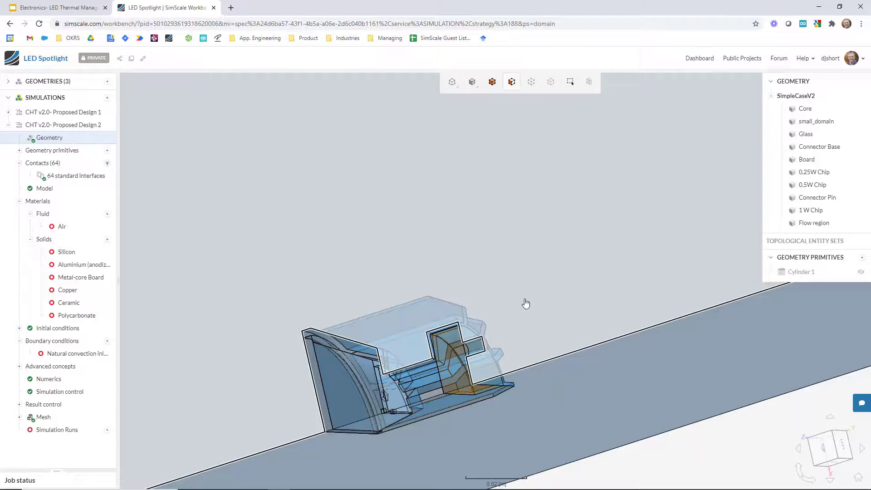
drag(525, 303, 481, 298)
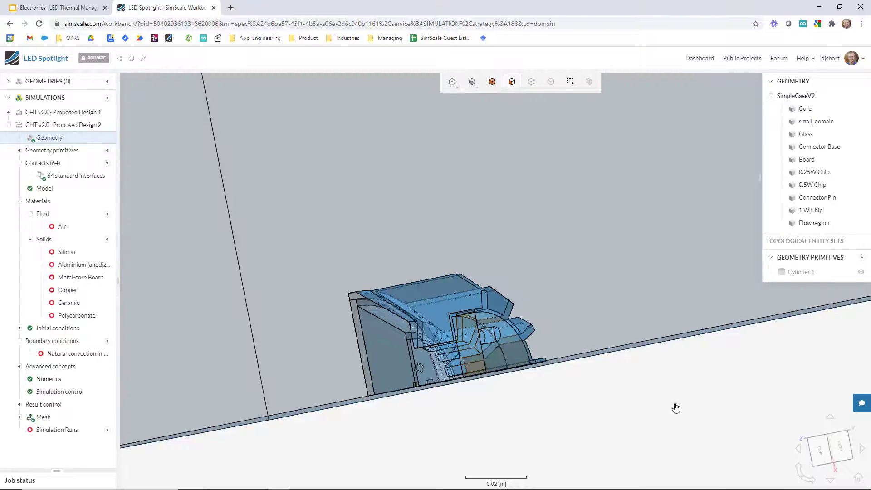
drag(676, 407, 630, 418)
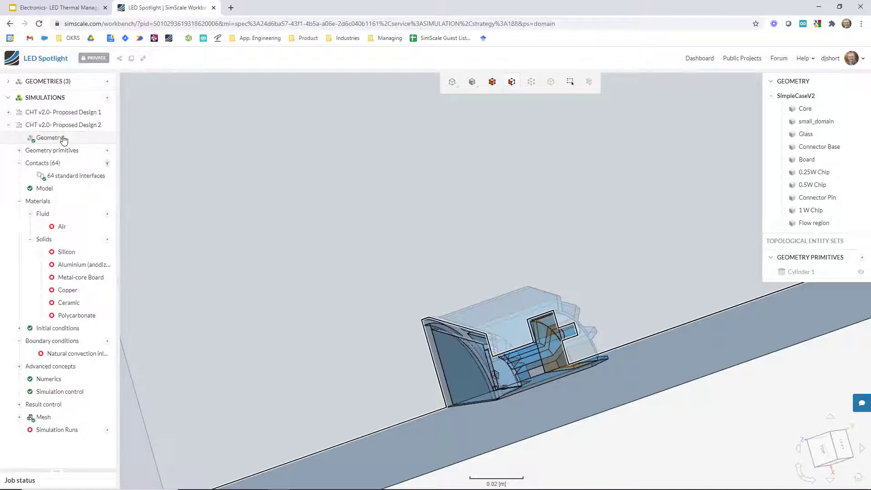
click(63, 138)
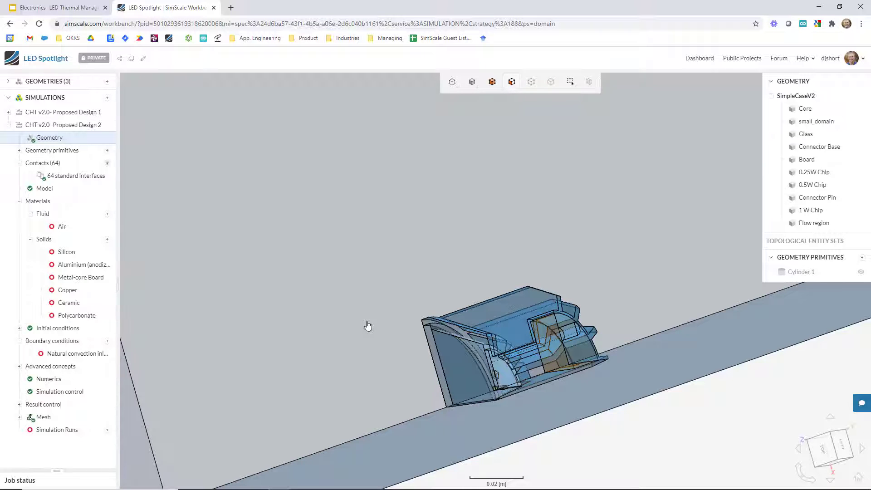
scroll(368, 326, down, 10)
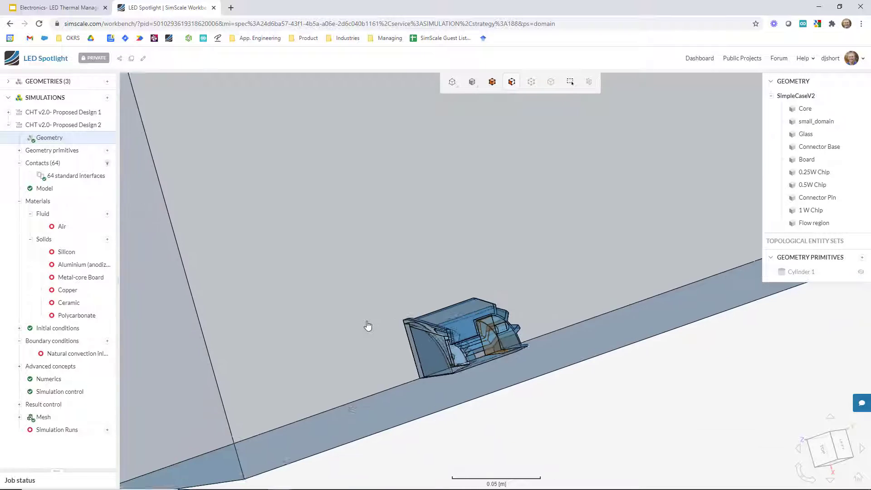
drag(463, 407, 498, 348)
right_drag(498, 348, 541, 366)
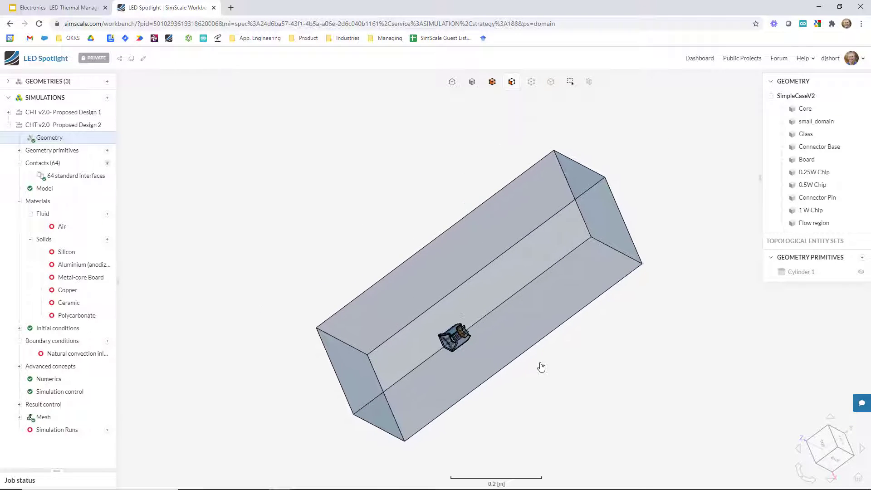
Change the geometry's render mode from translucent to opaque surfaces with visible edges
click(472, 83)
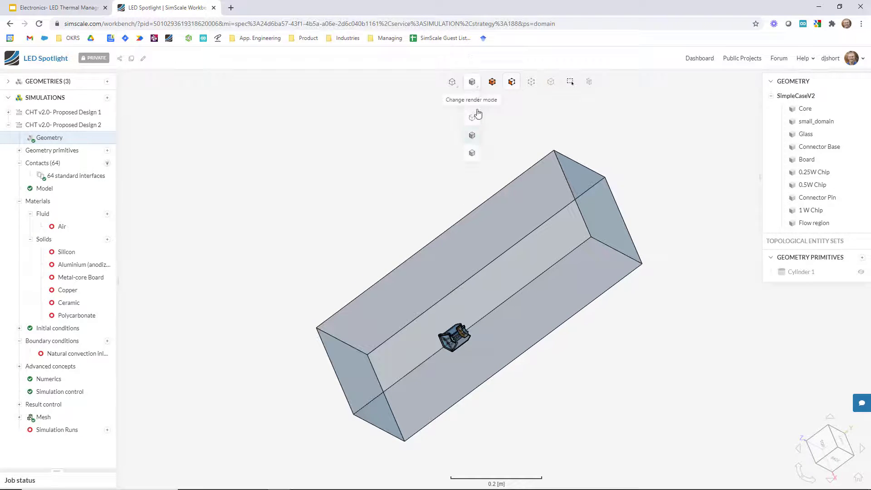
click(472, 154)
scroll(434, 372, up, 1)
scroll(435, 372, up, 2)
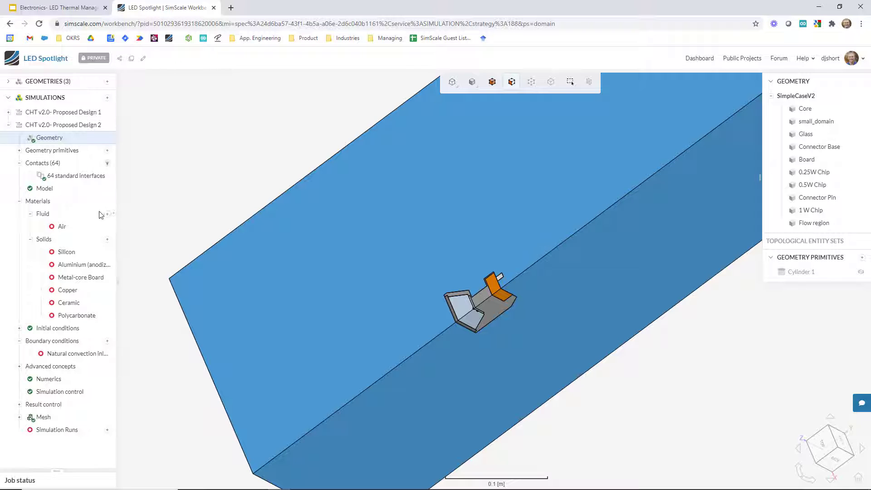
Assign the Flow region and small_domain volumes to the Air material and hide both volumes
click(78, 226)
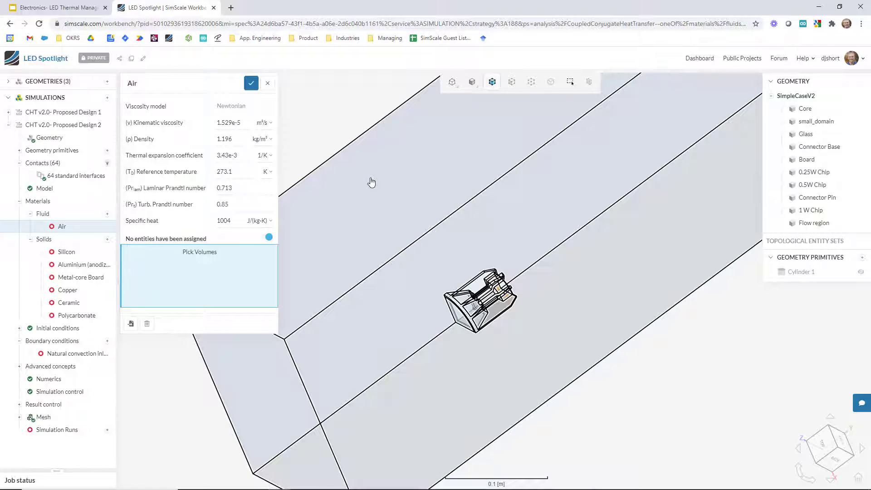
click(478, 407)
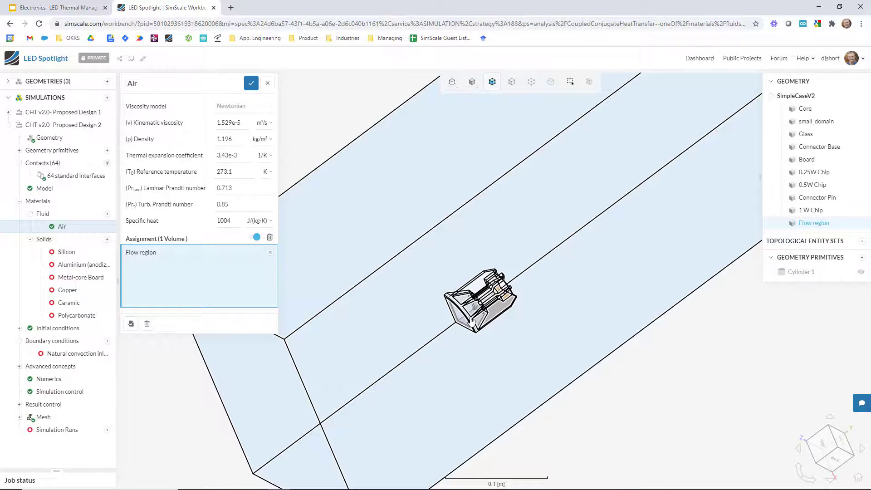
scroll(470, 322, up, 3)
scroll(471, 321, up, 3)
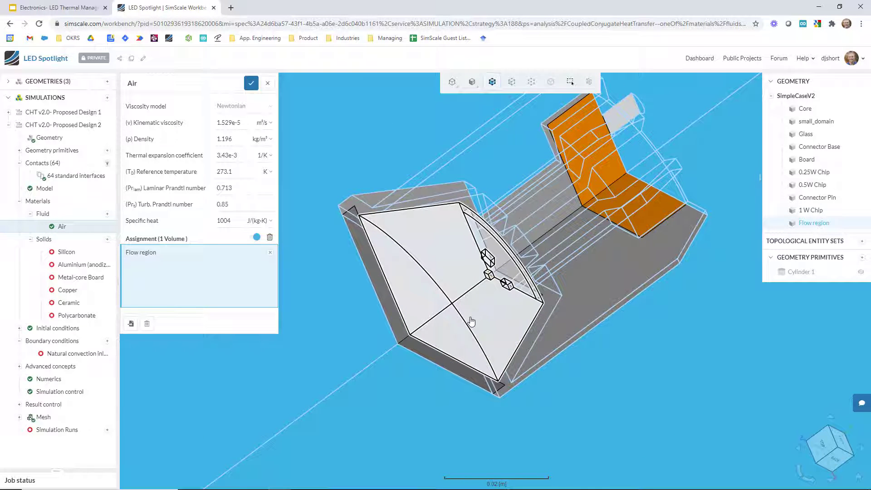
click(471, 321)
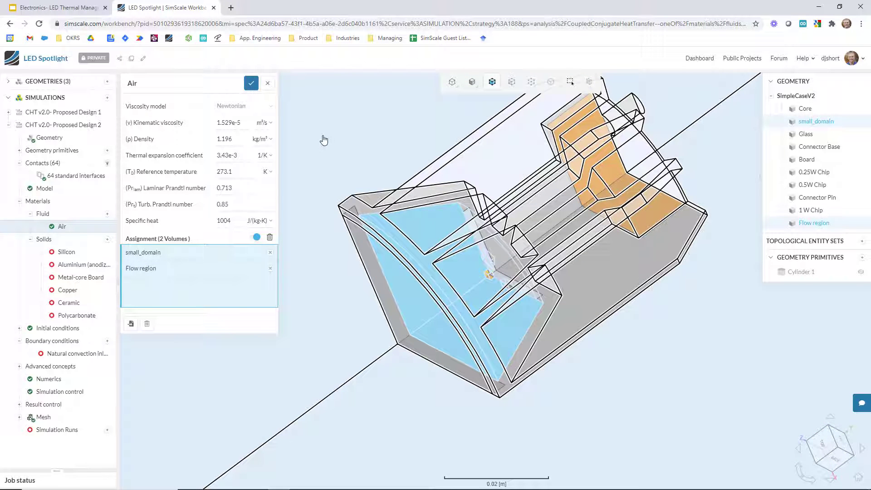
right_click(324, 137)
Assign the 0.25W, 0.5W and 1 W chips to Silicon, and the Core to Aluminium (anodized)
click(79, 254)
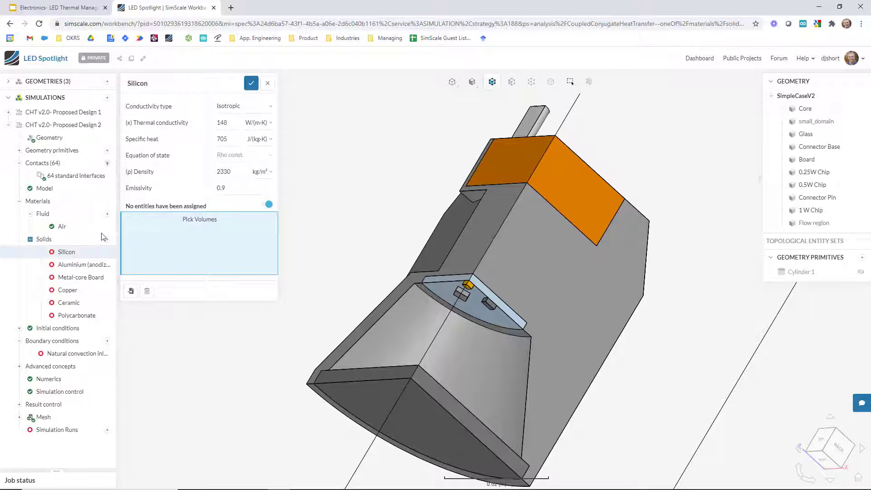
click(490, 307)
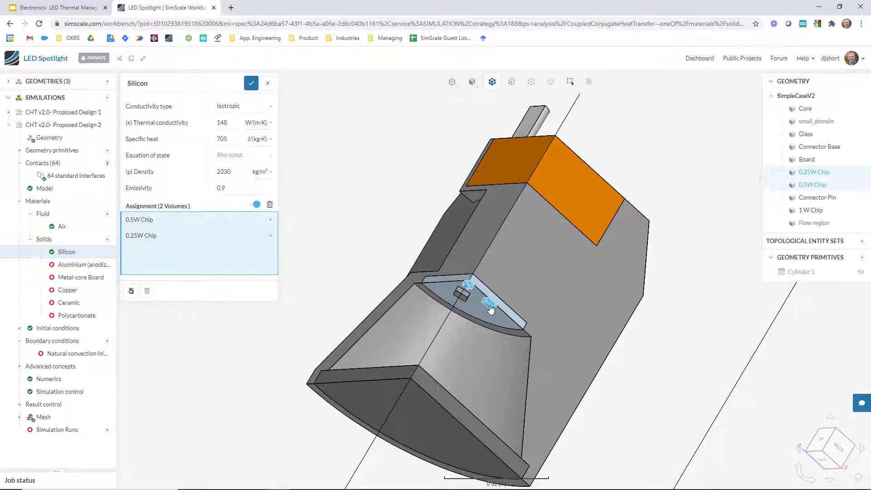
click(461, 294)
click(76, 267)
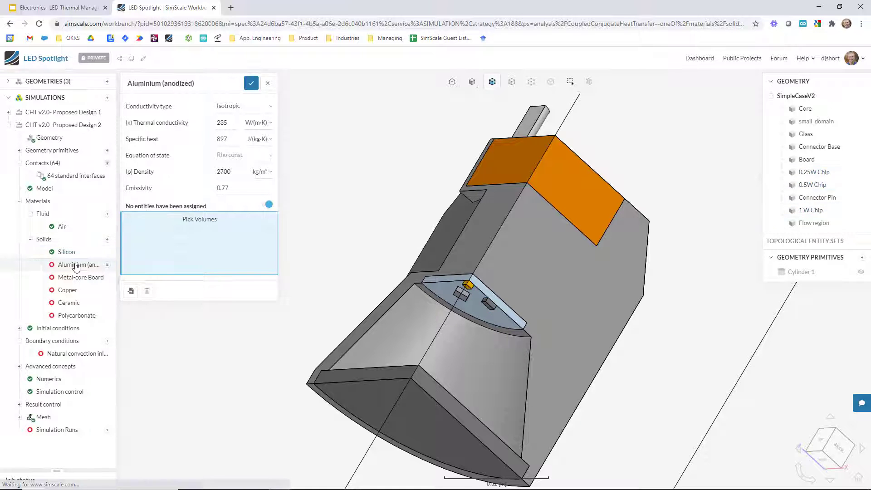
click(596, 334)
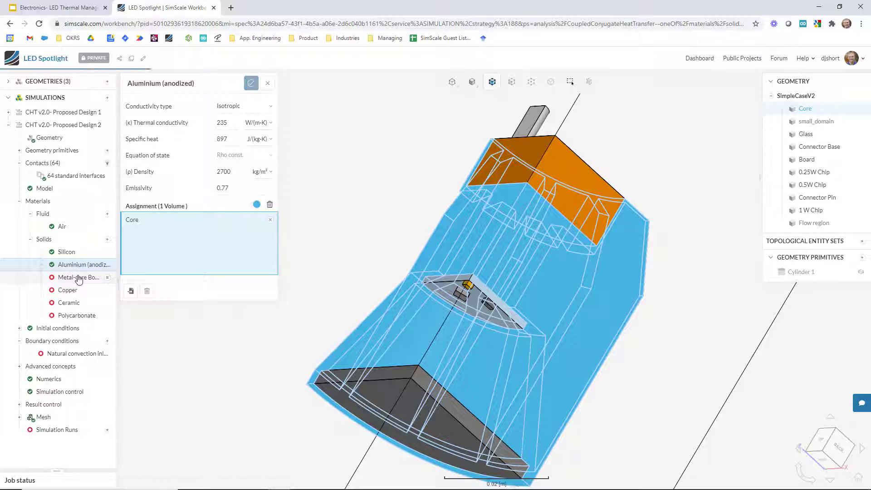
Assign the Board volume to the Metal-core Board material and the Connector Pin to Copper
click(78, 277)
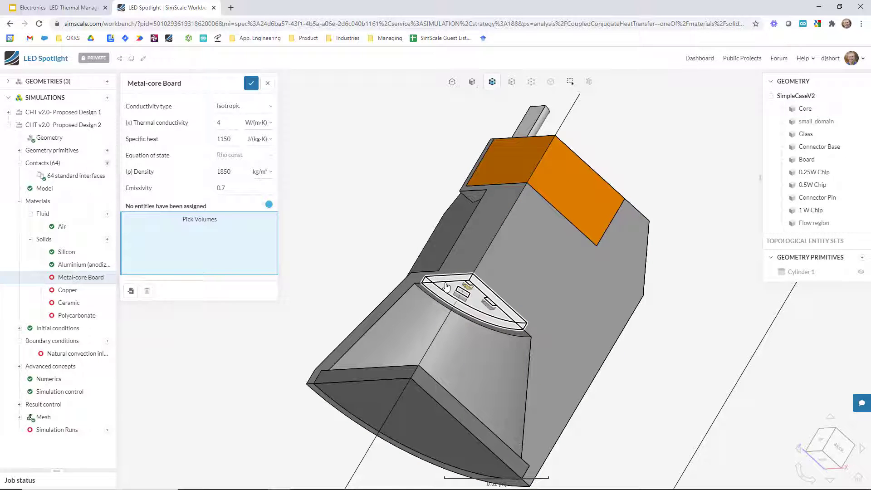
click(446, 286)
click(68, 290)
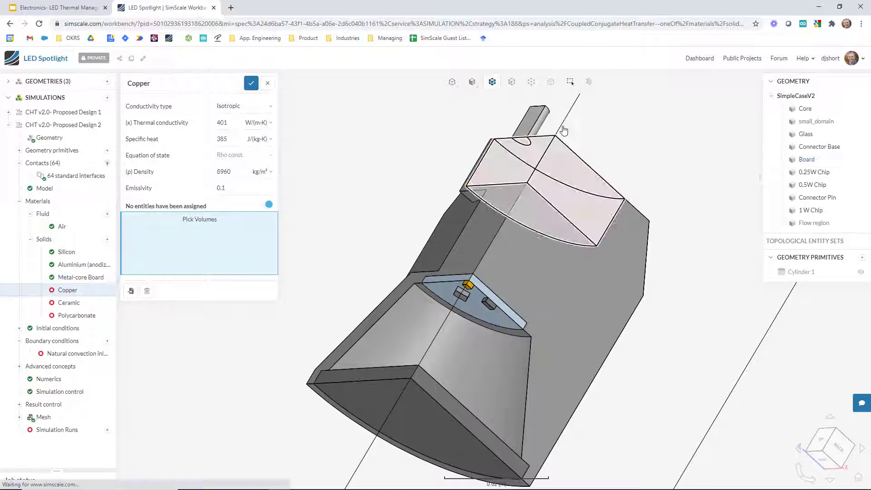
click(538, 120)
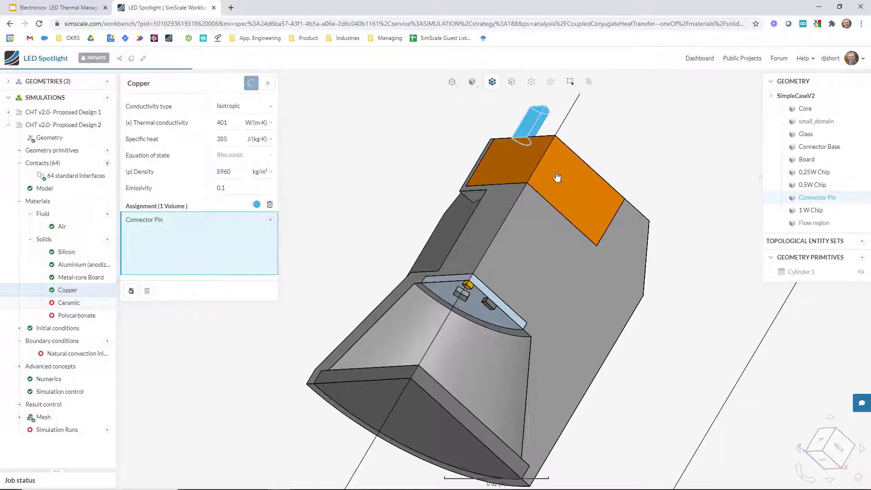
Assign the Connector Base to the Ceramic material and the Glass volume to Polycarbonate
click(68, 302)
click(563, 175)
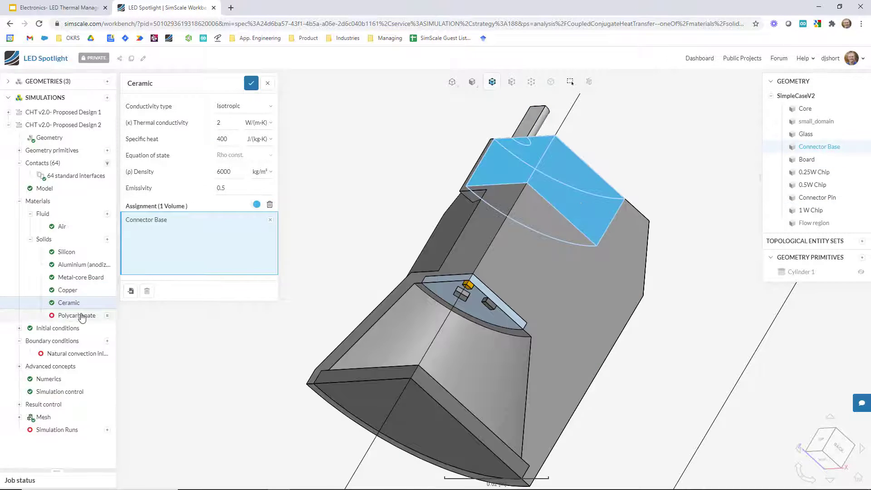
click(76, 315)
click(442, 424)
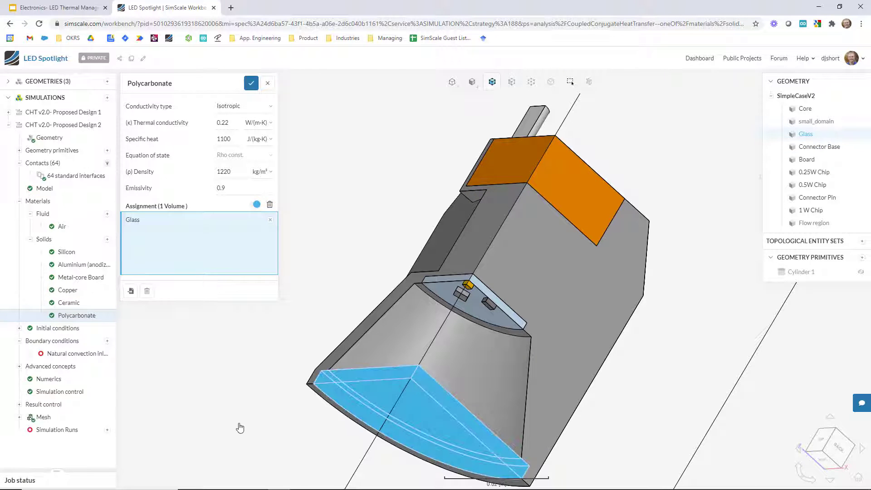
click(252, 83)
Show all hidden volumes of the geometry again, including the Flow region and small_domain
scroll(415, 281, down, 10)
right_click(318, 192)
click(347, 266)
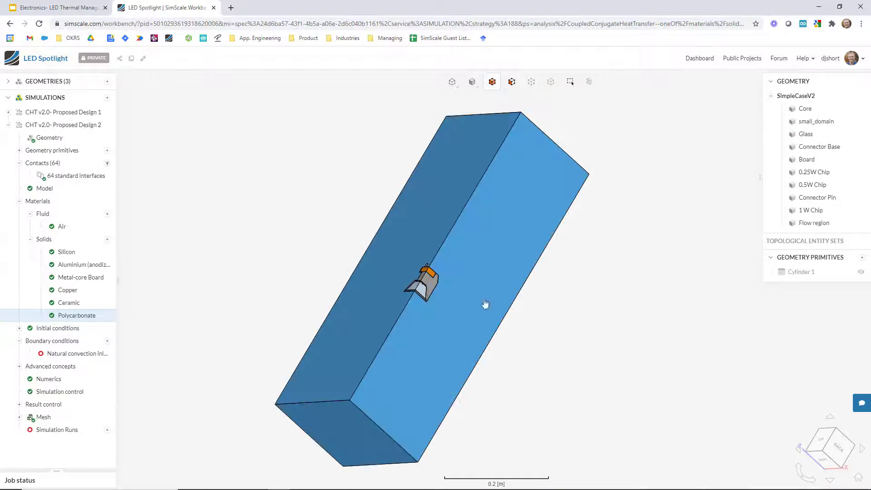
drag(694, 367, 453, 383)
Assign the four outer, non-symmetry faces of the Flow region to the natural convection inlet/outlet boundary condition
click(77, 354)
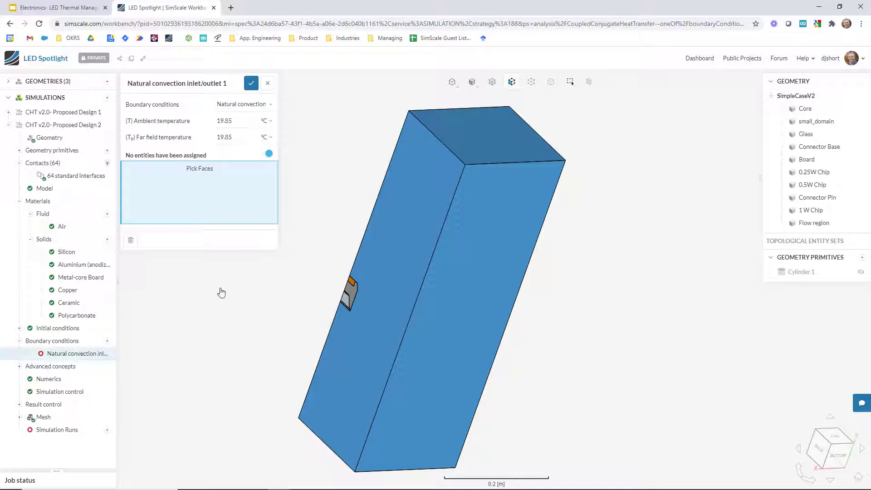
drag(670, 339, 583, 356)
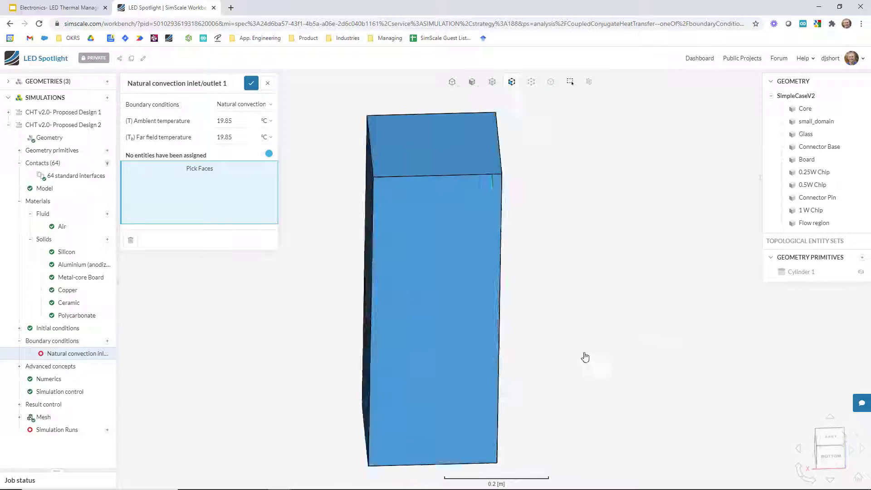
click(459, 170)
click(457, 235)
click(494, 211)
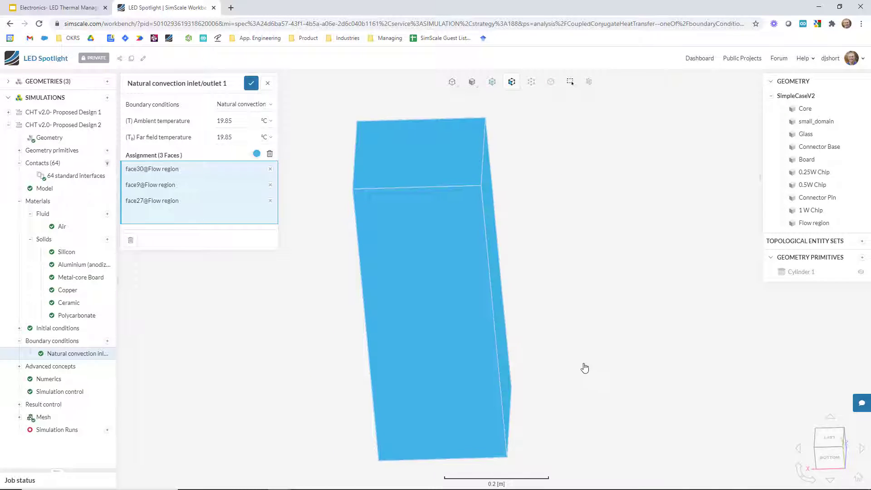
drag(583, 365, 478, 425)
click(478, 425)
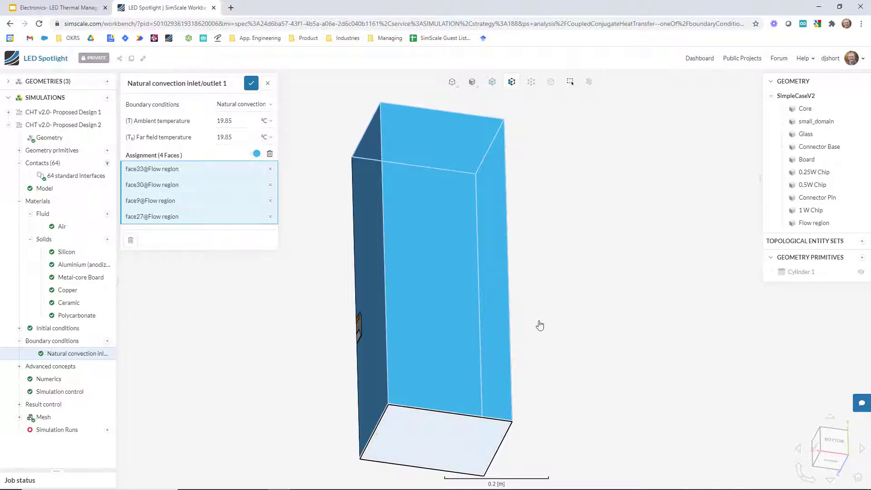
drag(633, 196, 566, 307)
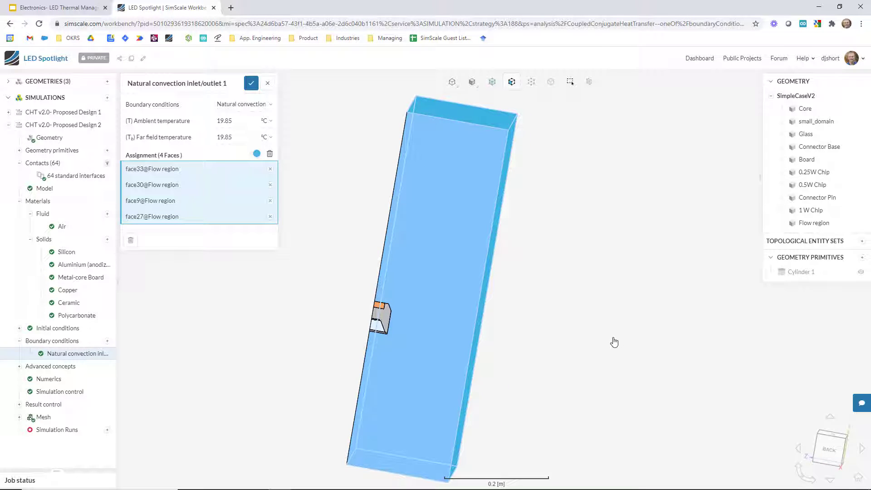
click(251, 85)
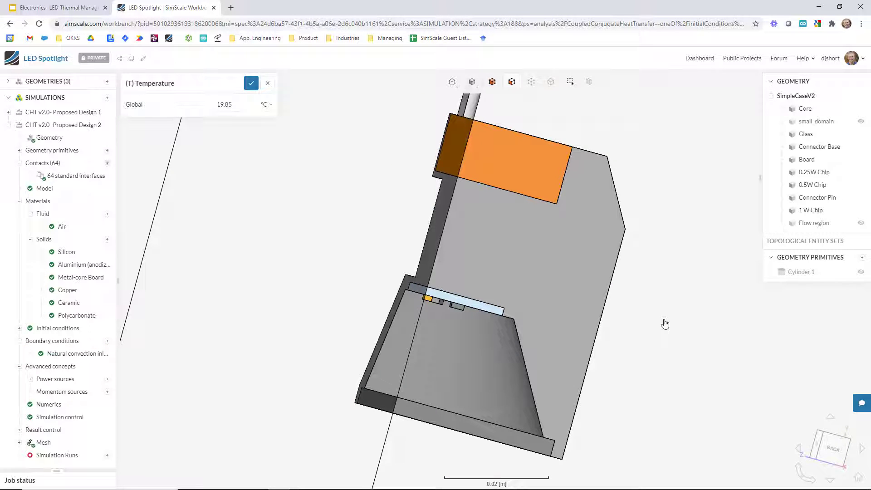
Assign the 1 W Chip volume to the Full LED power source
click(69, 380)
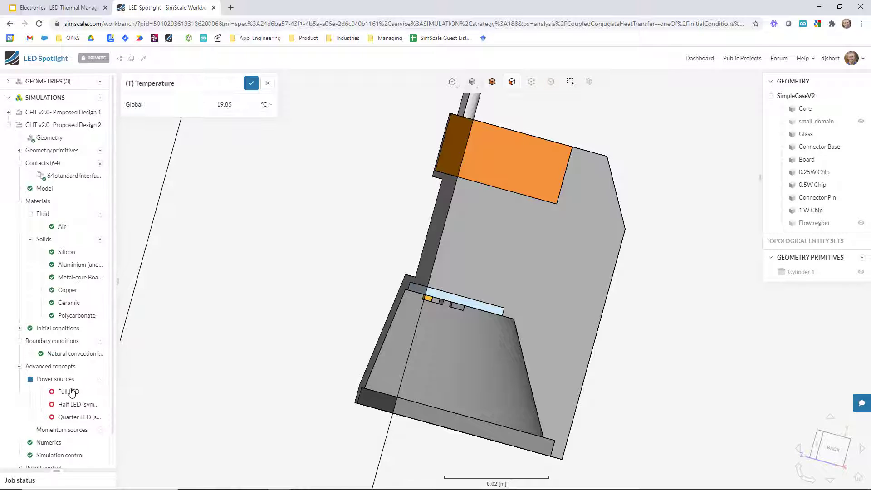
click(68, 391)
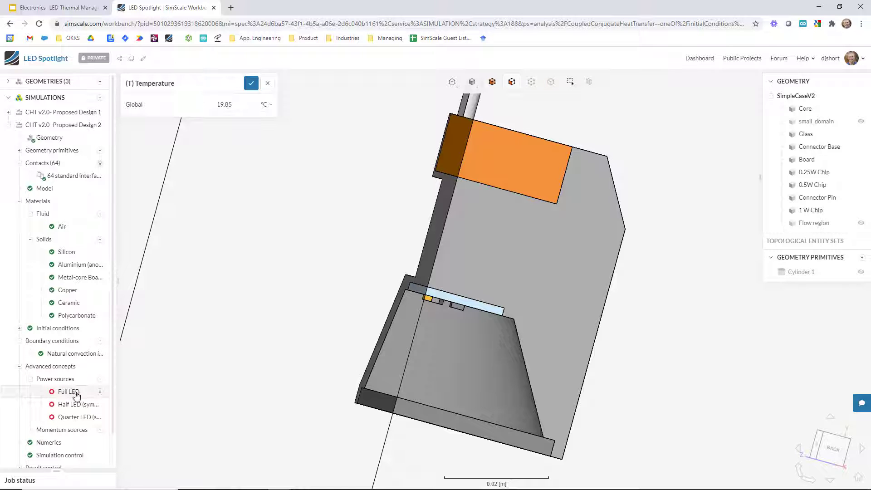
drag(337, 342, 377, 377)
mouse_move(377, 377)
right_down()
mouse_move(517, 188)
mouse_move(377, 385)
right_up()
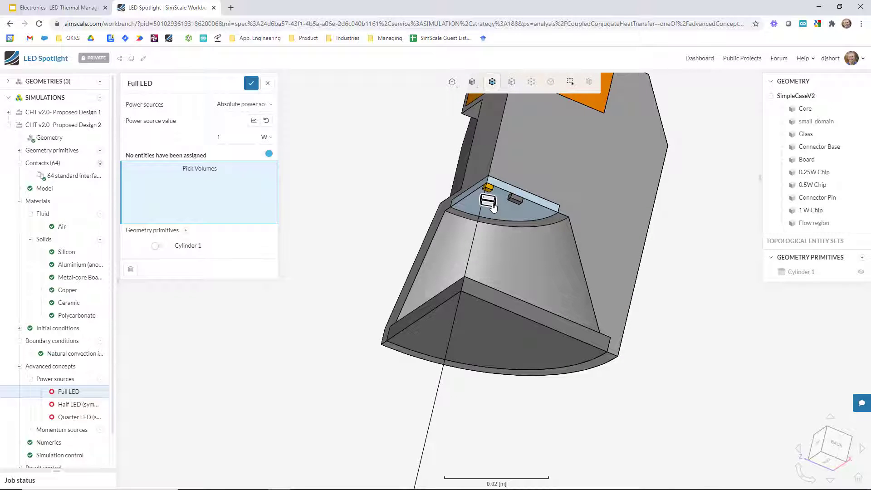
click(492, 205)
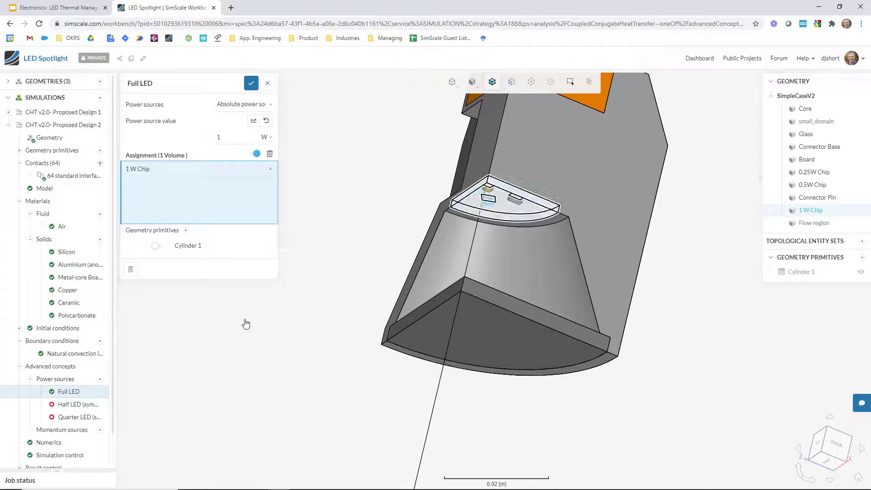
Assign the 0.5W Chip to the Half LED (symmetry) power source and the 0.25W Chip to Quarter LED (symmetry)
click(77, 404)
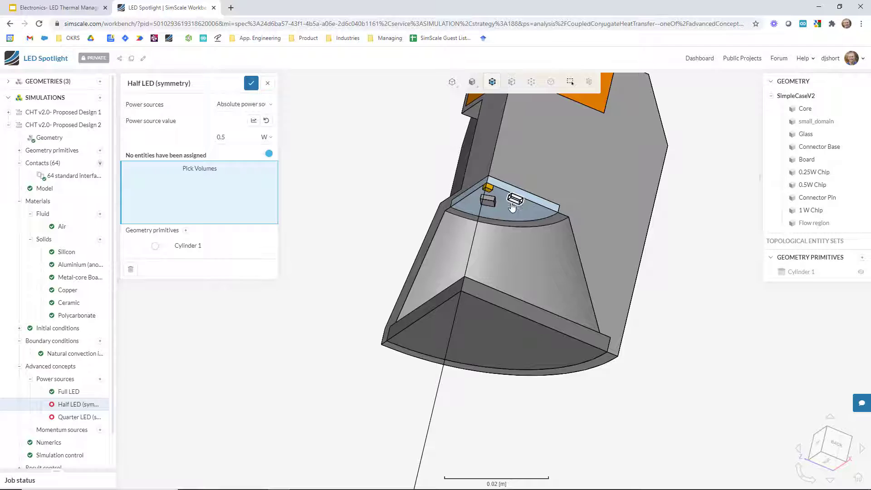
click(515, 200)
click(77, 417)
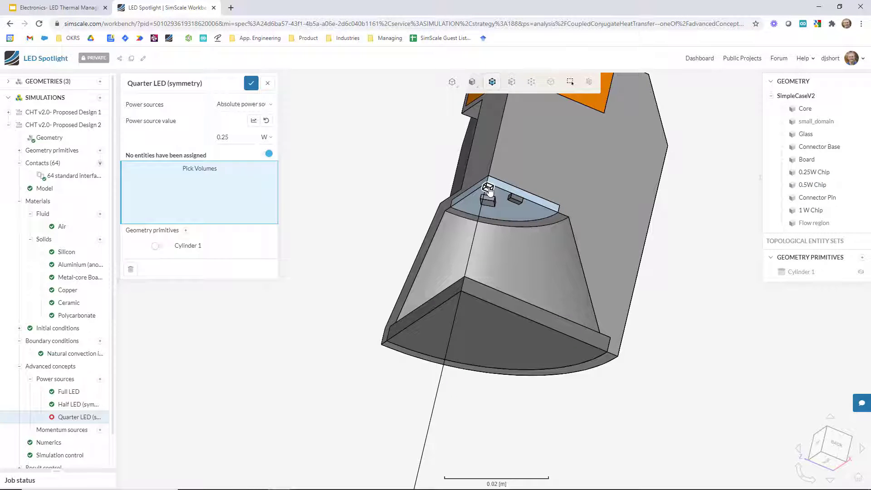
click(487, 190)
click(251, 83)
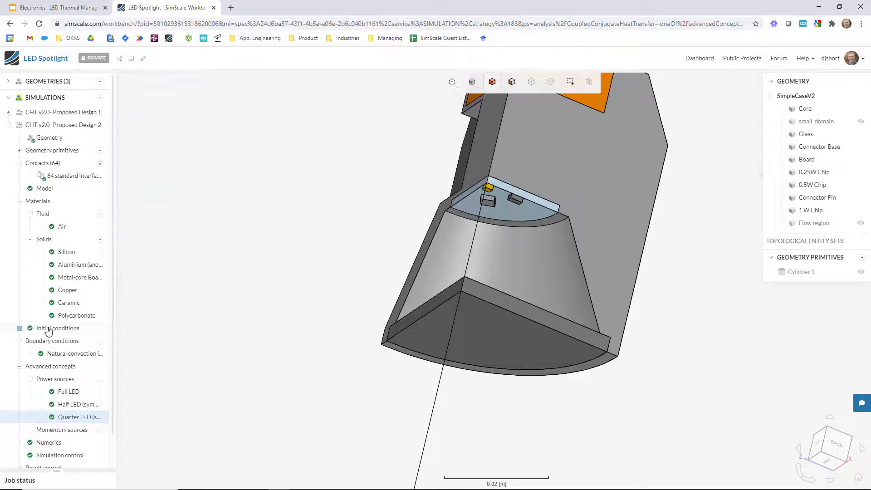
Start a new run of the Proposed Design 2 simulation under its default name and collapse that simulation's tree
scroll(44, 331, down, 1)
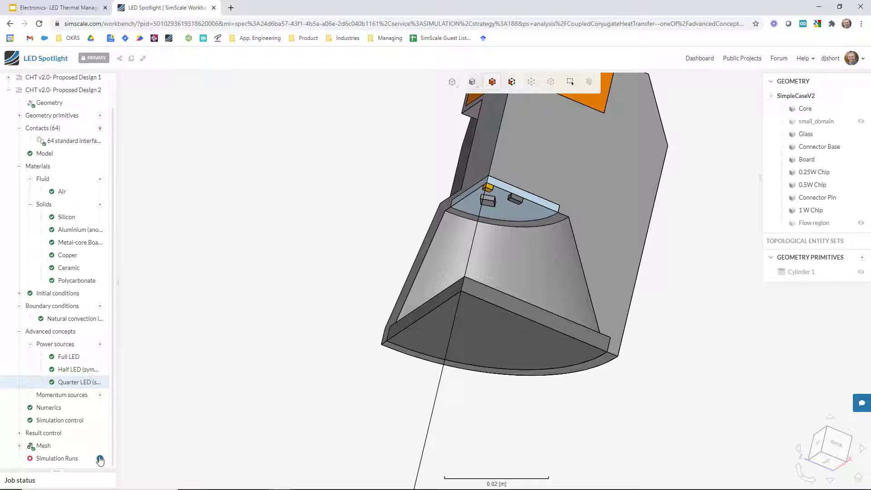
click(100, 459)
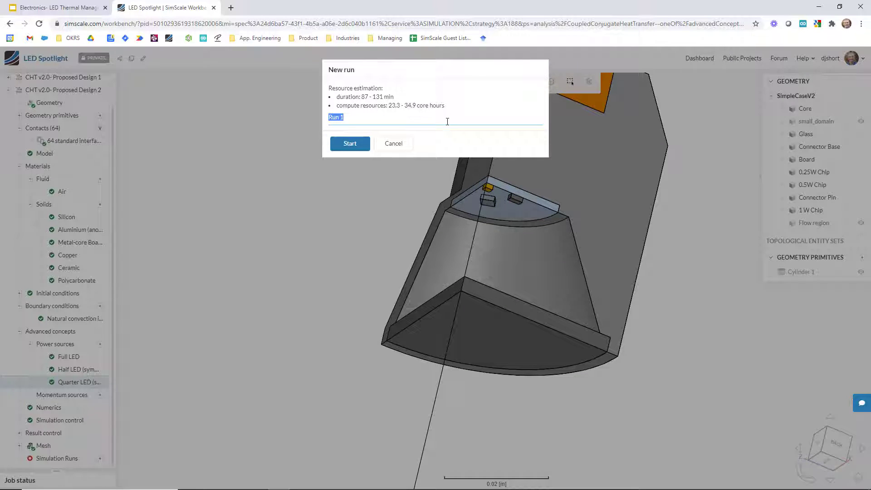
click(350, 144)
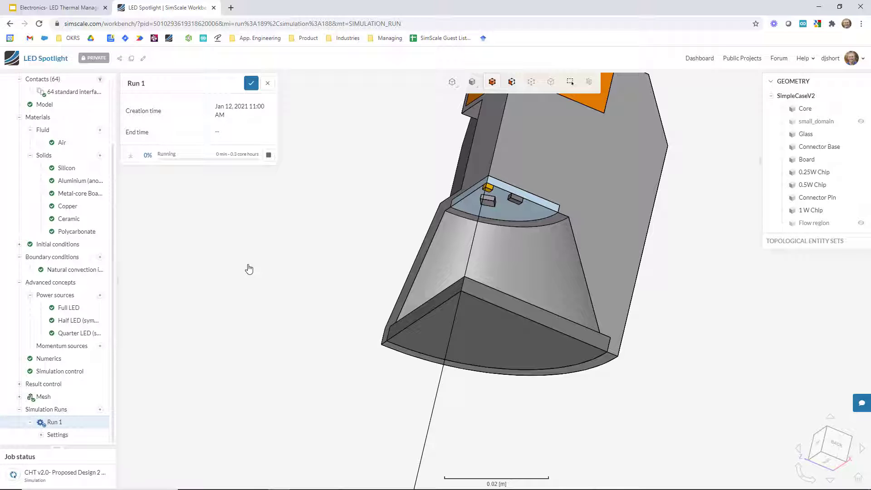
scroll(68, 195, up, 2)
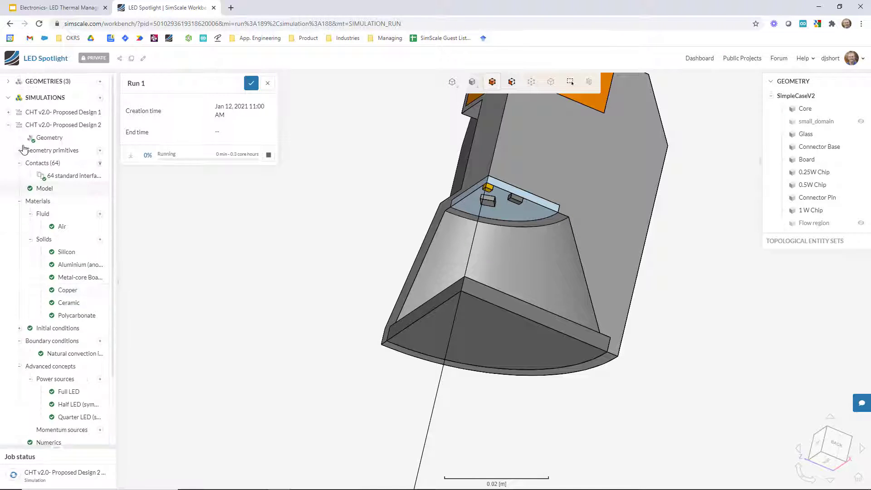
click(8, 125)
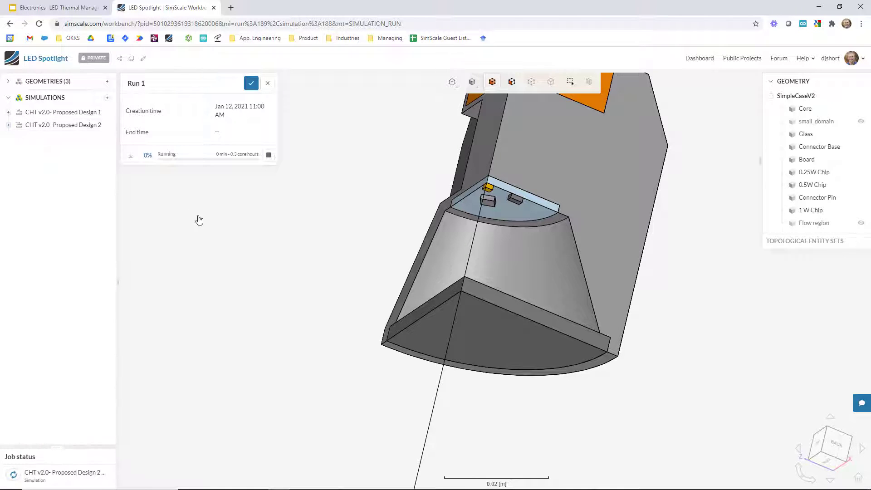